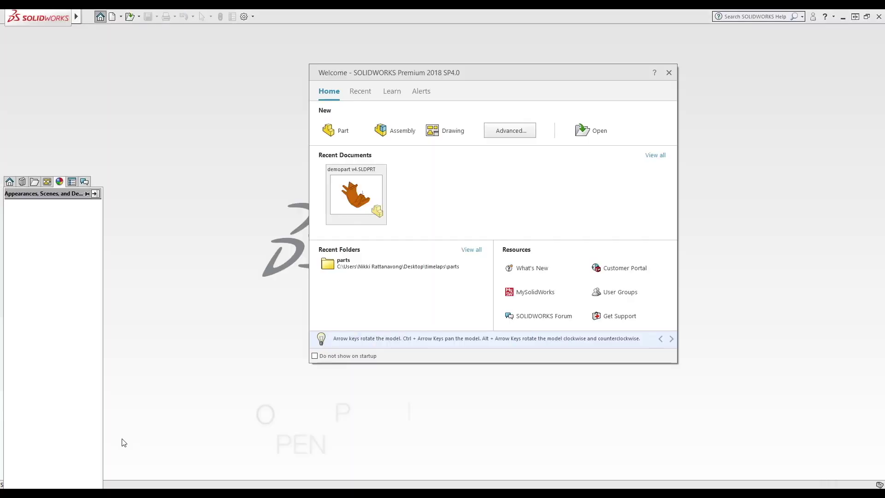
Open demopart v4, spin it left twice to inspect, and export it to Rize as demopart_v4.STL
left_click(368, 200)
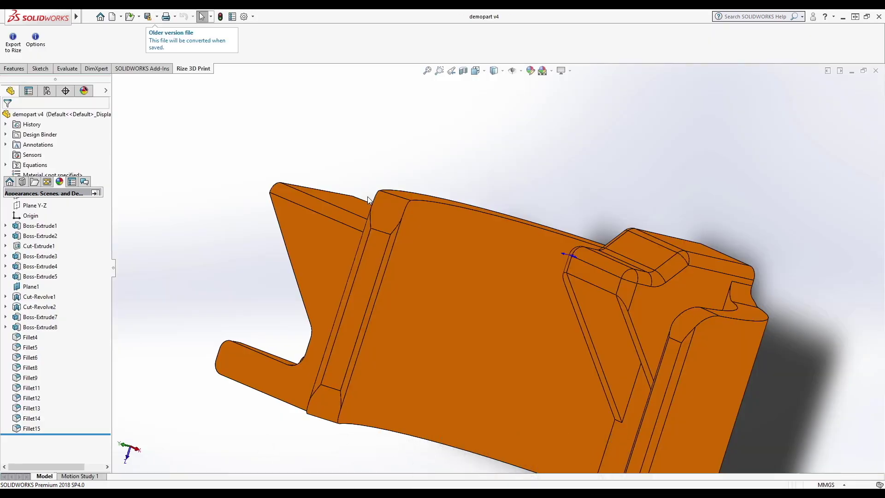
scroll(461, 303, "up", 3)
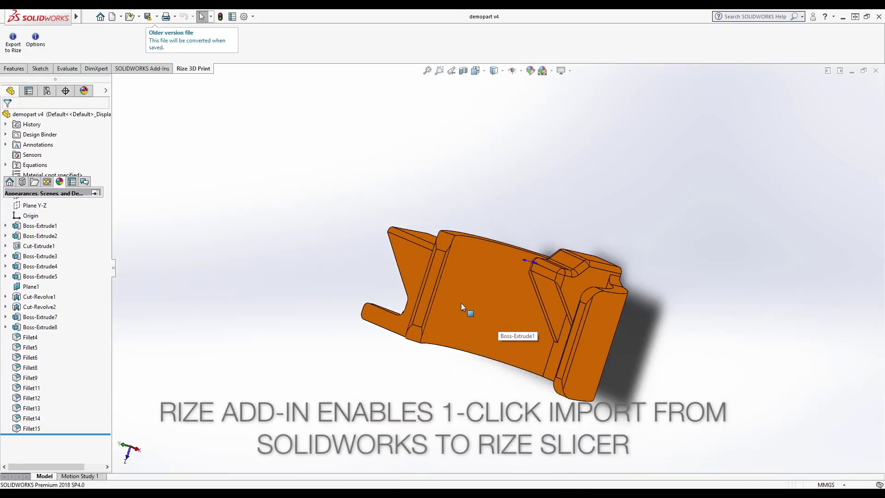
key("Left")
key("Left")
key("Left")
key("Left")
key("Left")
key("Left")
key("Left")
key("Left")
key("Left")
key("Left")
key("Left")
key("Left")
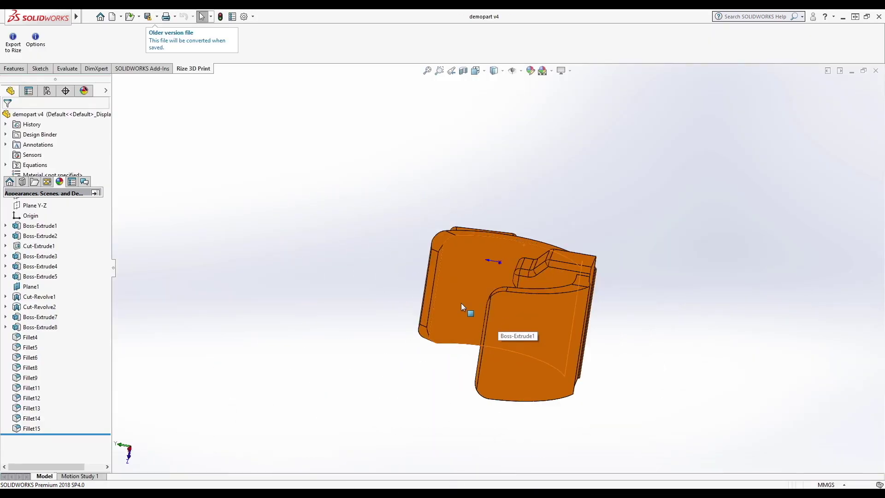
key("Left")
key("Left")
key("Left")
key("Left")
key("Left")
key("Left")
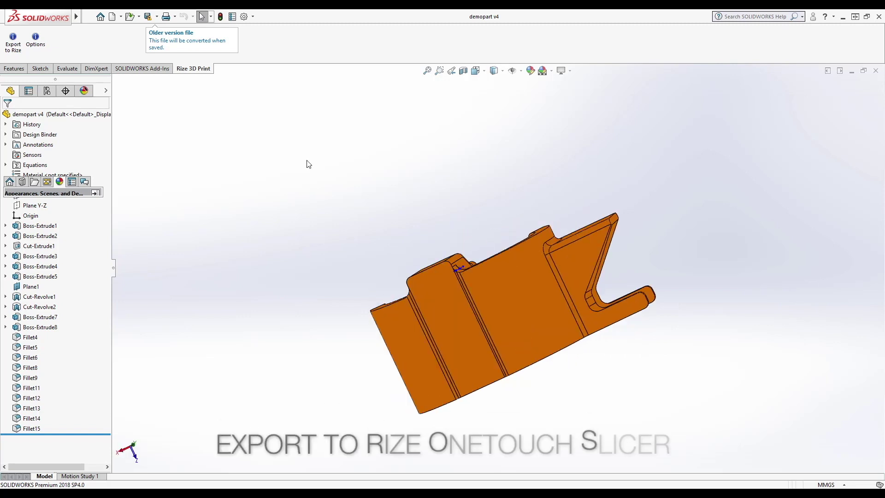
mouse_move(77, 16)
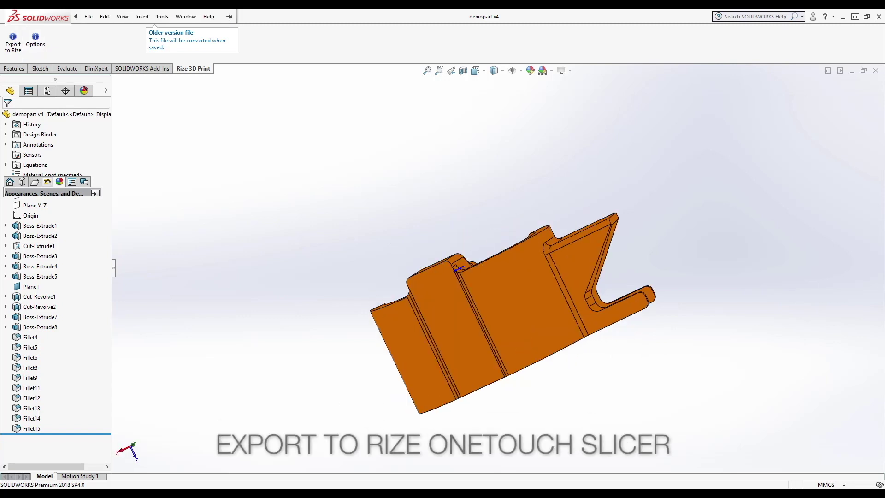
left_click(19, 47)
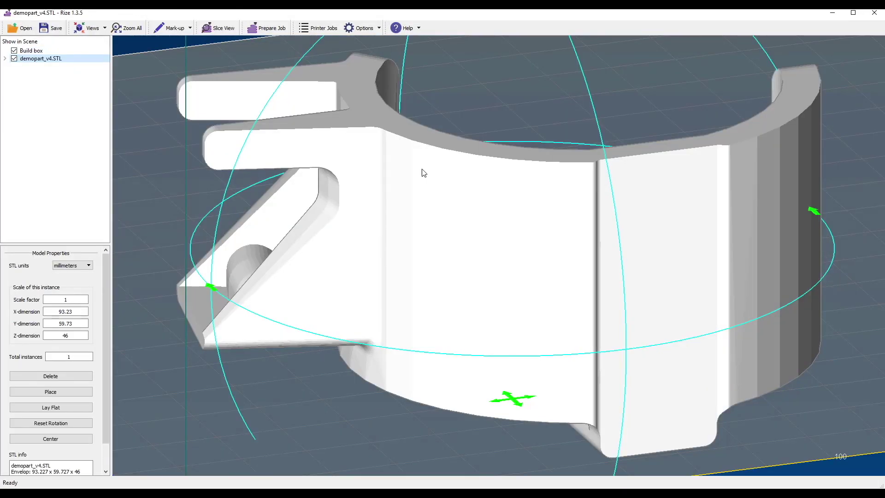
Give the bracket two quarter turns, then two 90° turns about vertical, standing the clamp band upright
scroll(455, 212, "down", 5)
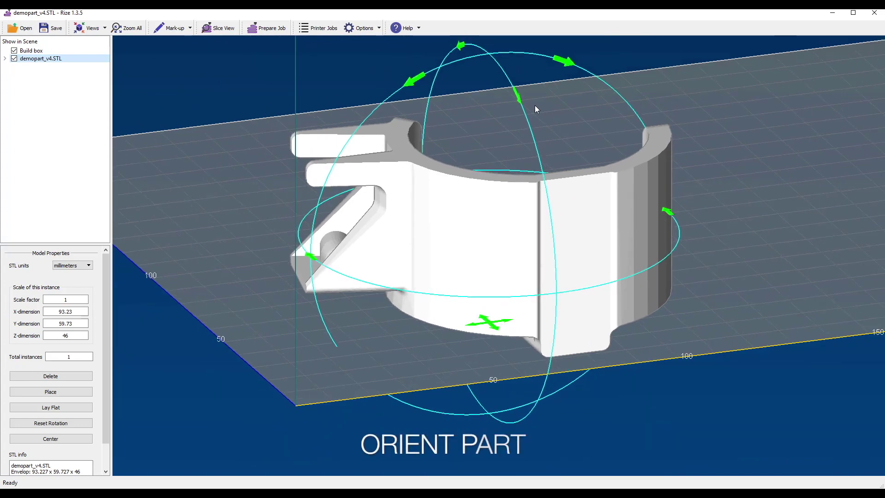
left_click(520, 100)
left_click(520, 99)
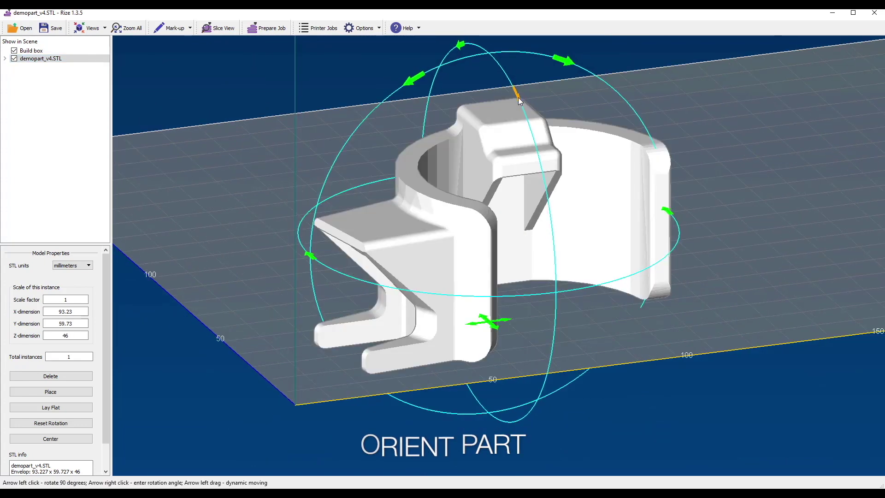
left_click(667, 212)
left_click(668, 212)
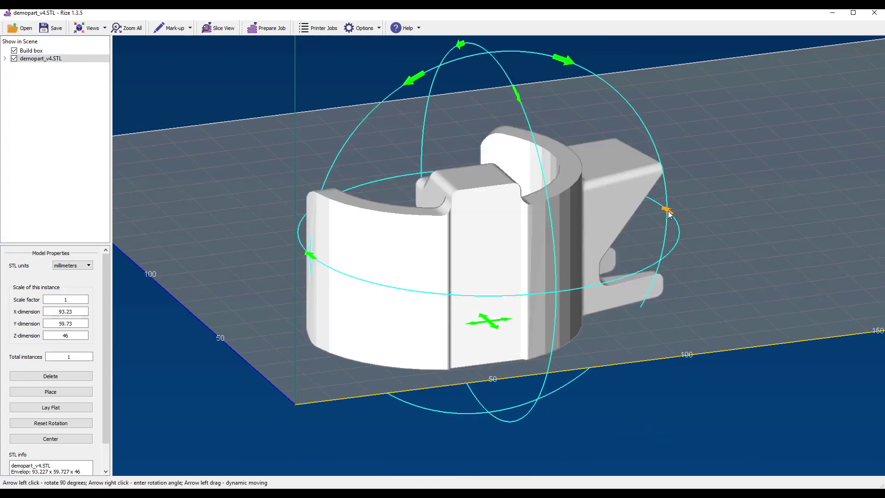
From the Front view, apply the 'rize logo 2' image, enlarged, near the clamp band's bottom edge
left_click(98, 32)
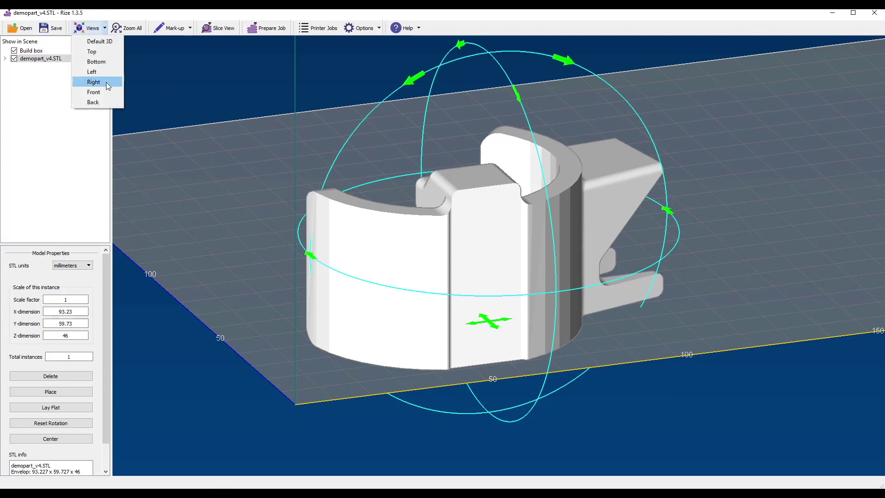
left_click(93, 92)
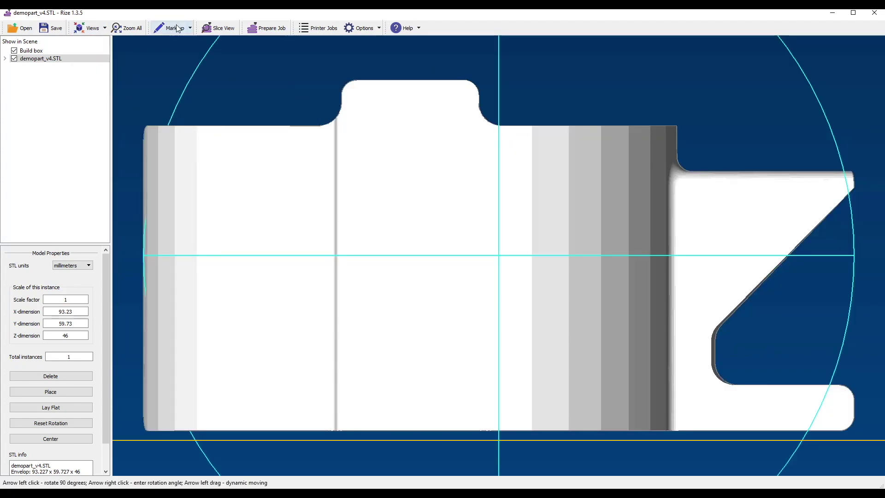
left_click(180, 41)
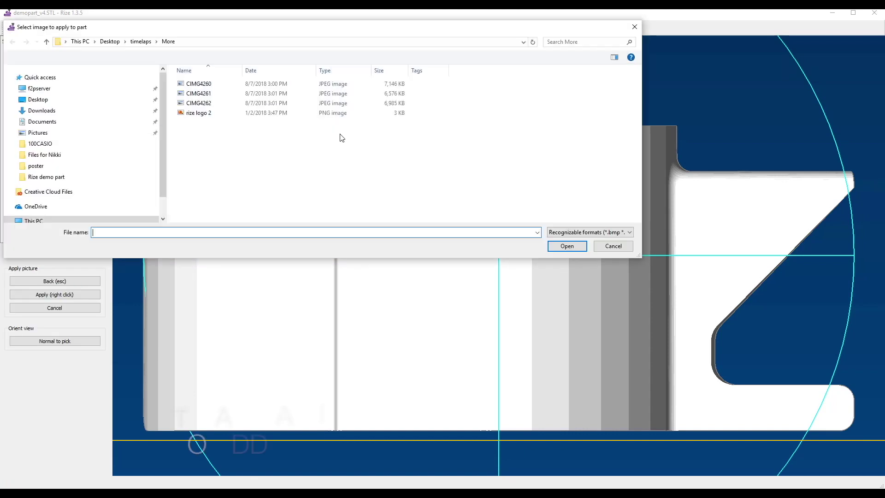
double_click(207, 114)
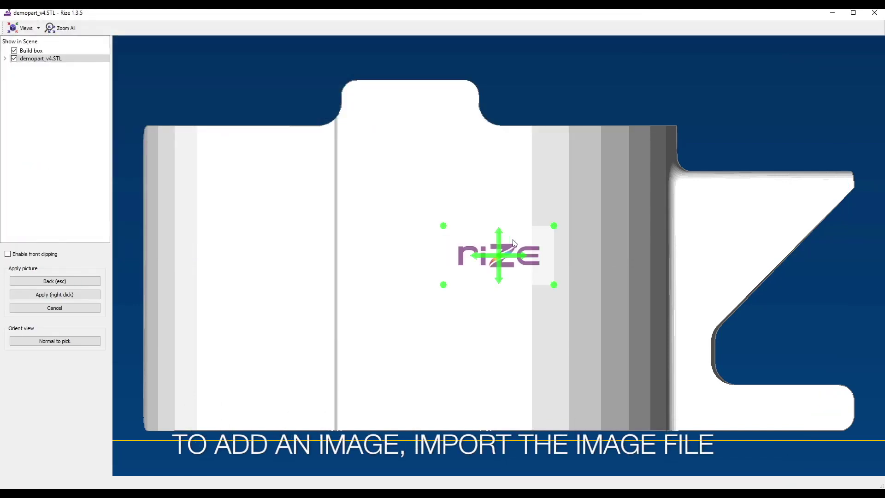
left_click_drag(597, 205, 678, 188)
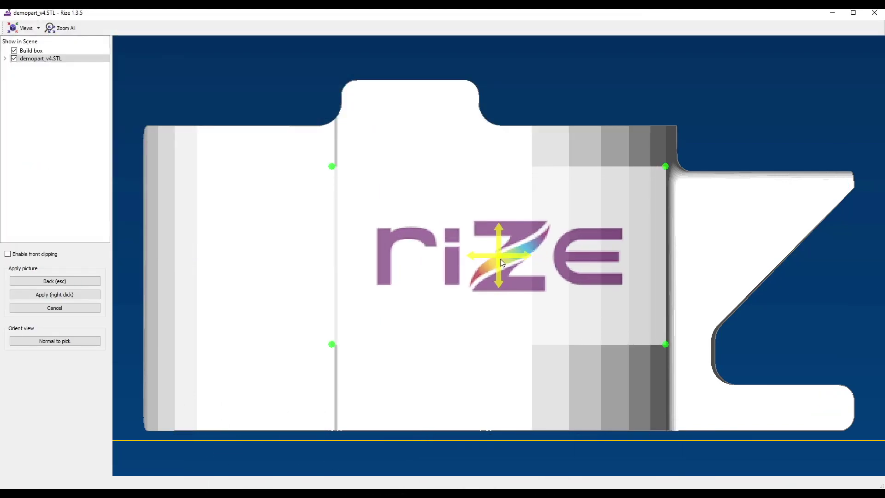
left_click_drag(499, 258, 414, 399)
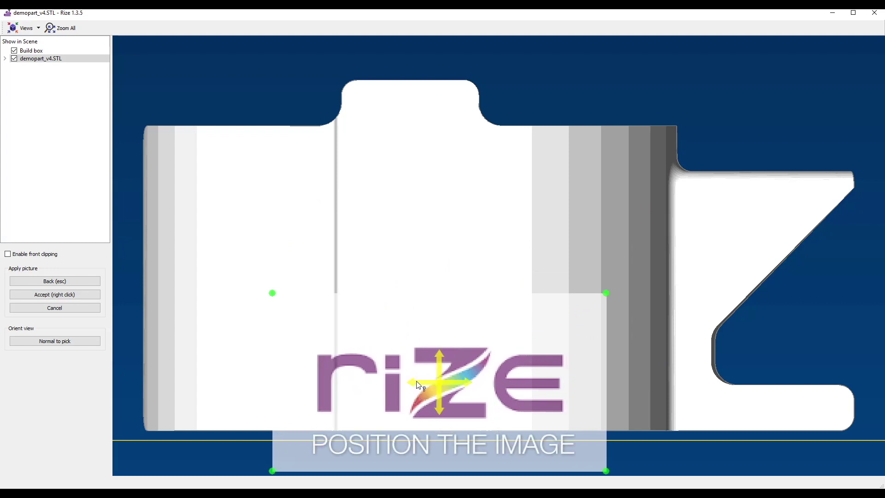
right_click(419, 384)
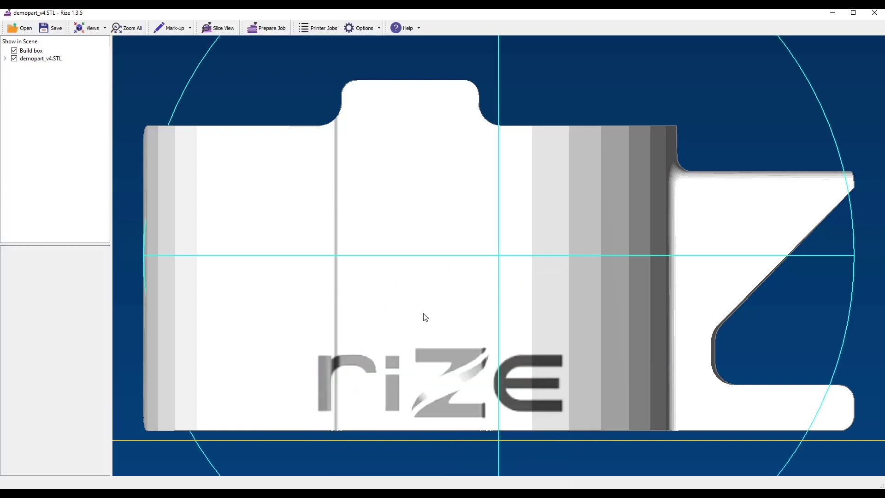
Switch to the Top view and rotate the bracket by -10 degrees
scroll(423, 304, "down", 3)
left_click(105, 28)
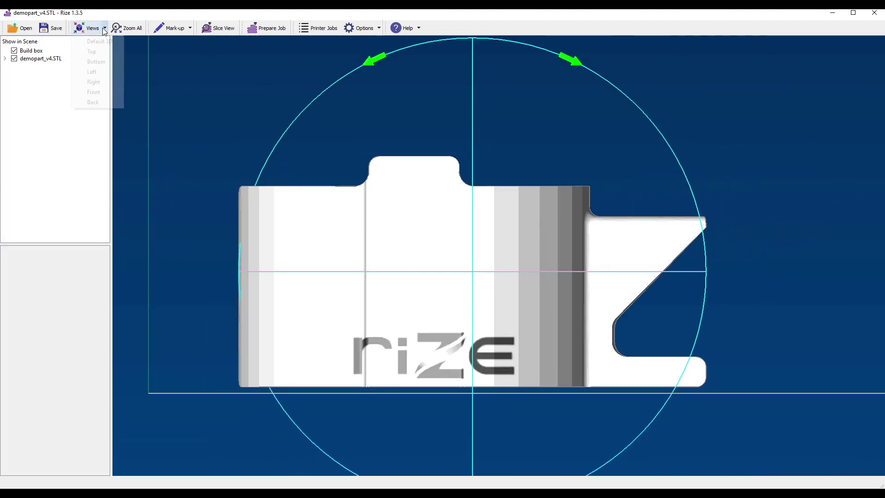
left_click(93, 49)
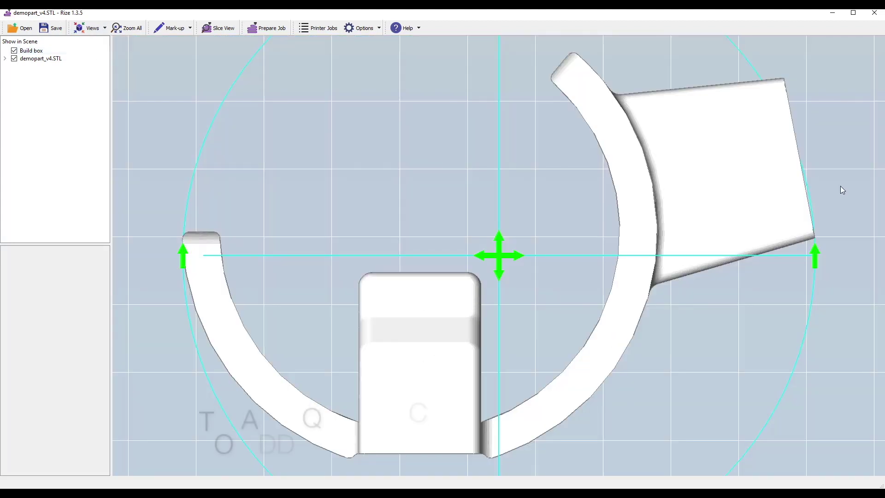
left_click(815, 259)
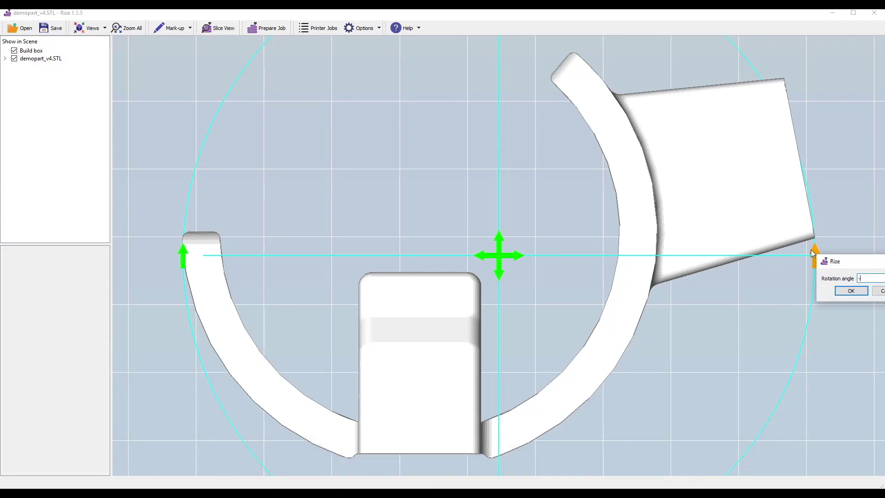
type("-10")
key("Return")
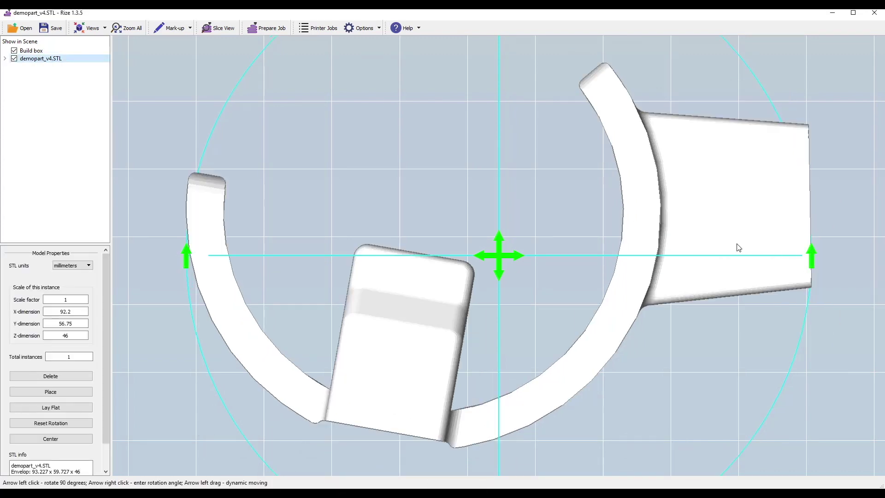
left_click(189, 29)
Generate a QR code from the job details, with 'code' in the first entry, on the right flat face
left_click(175, 60)
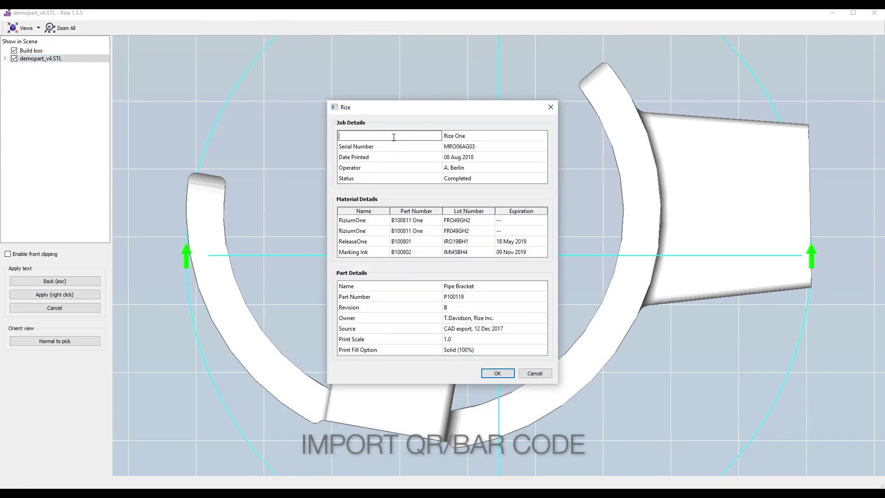
left_click(394, 137)
type("code")
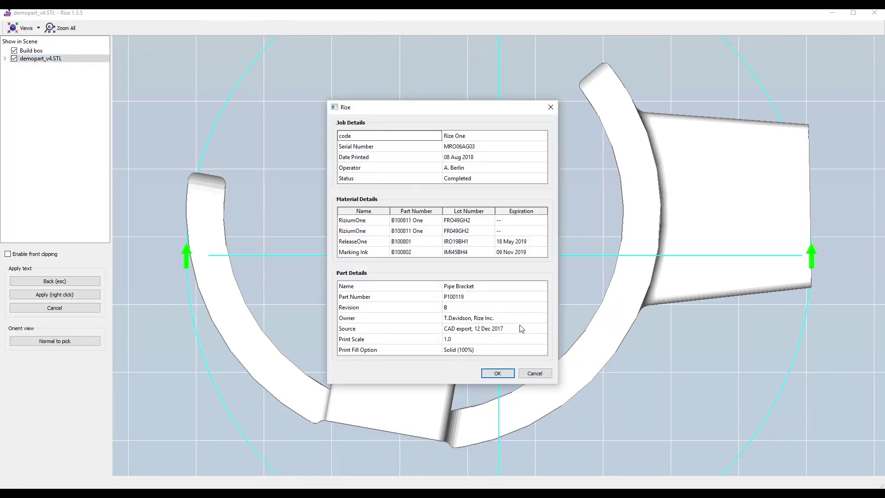
left_click(498, 374)
left_click_drag(504, 257, 724, 202)
scroll(722, 202, "up", 2)
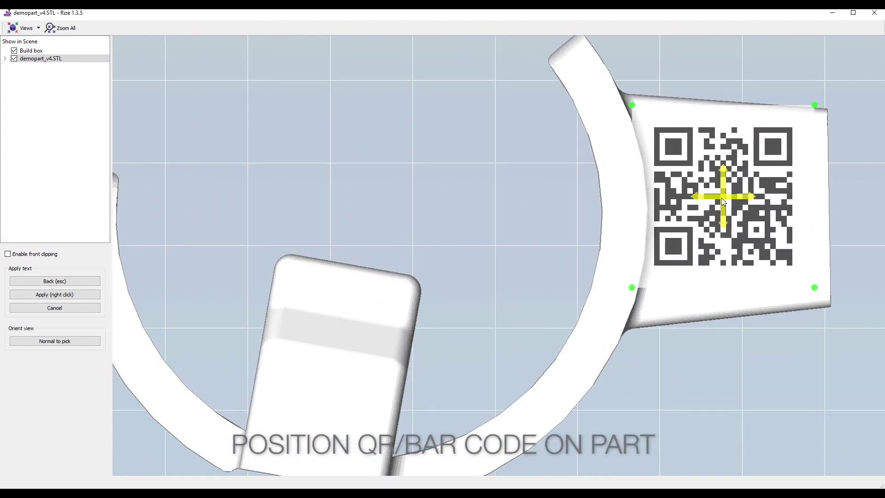
scroll(721, 198, "up", 1)
left_click_drag(723, 197, 734, 207)
right_click(734, 208)
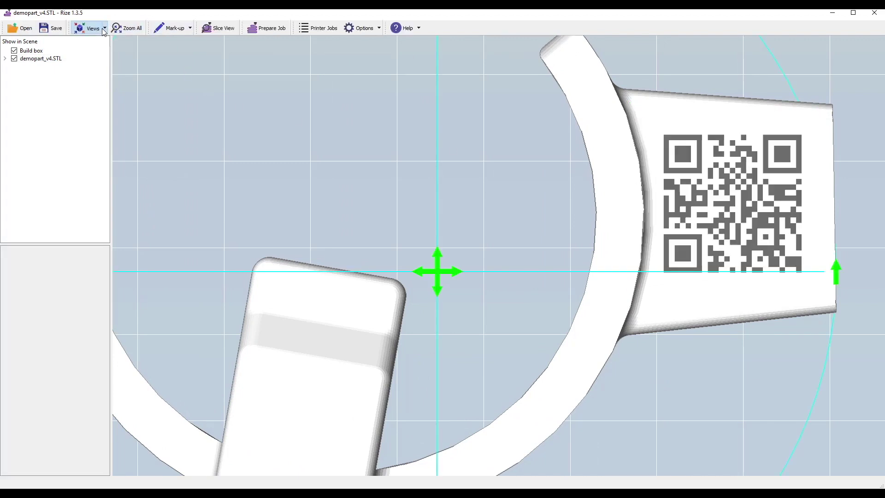
Switch to the Default 3D view and center the bracket in the build area
left_click(105, 29)
left_click(98, 41)
left_click(404, 273)
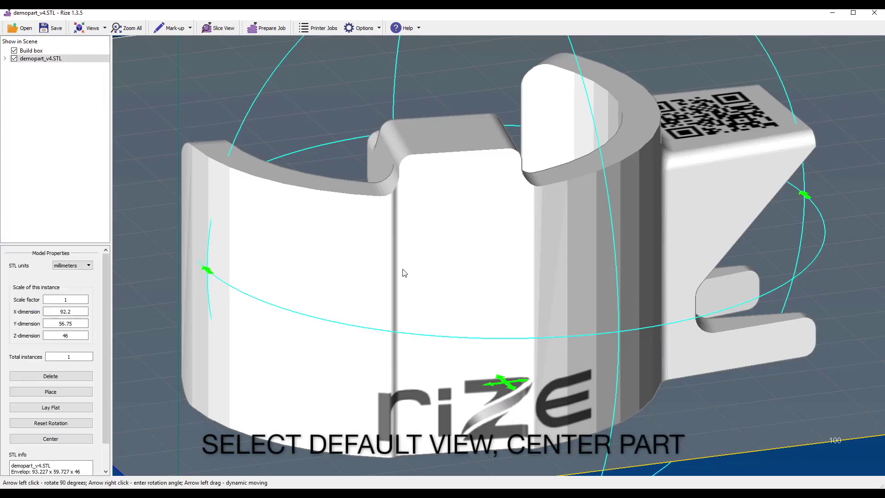
left_click(64, 437)
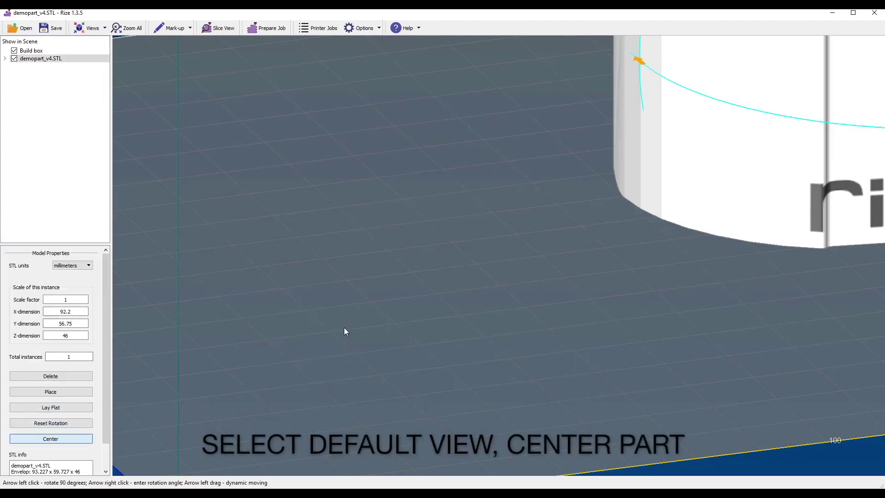
Prepare the job with automatic supports and send demopart_v4.rizejob to printer Beta4
left_click(104, 28)
left_click(99, 42)
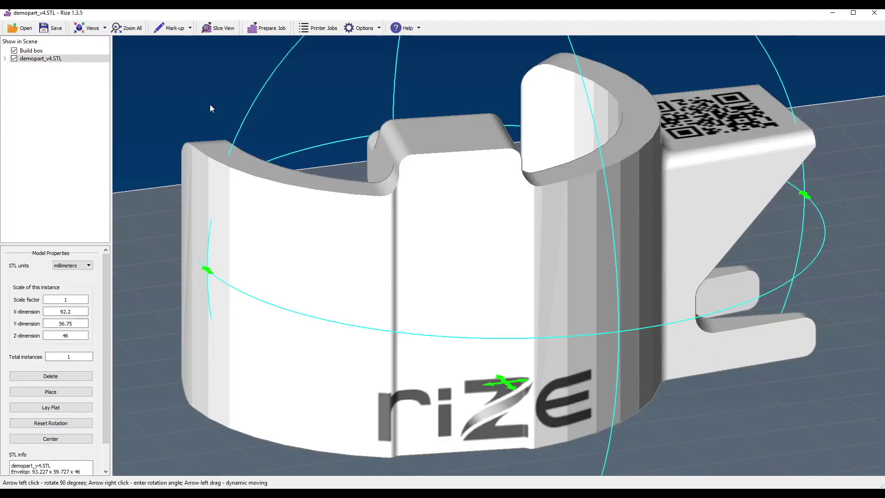
scroll(446, 292, "down", 2)
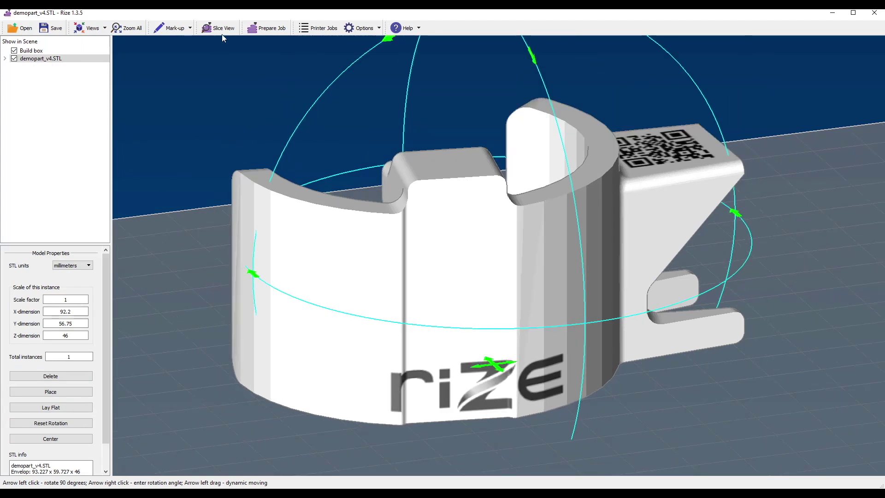
left_click(262, 28)
left_click(430, 302)
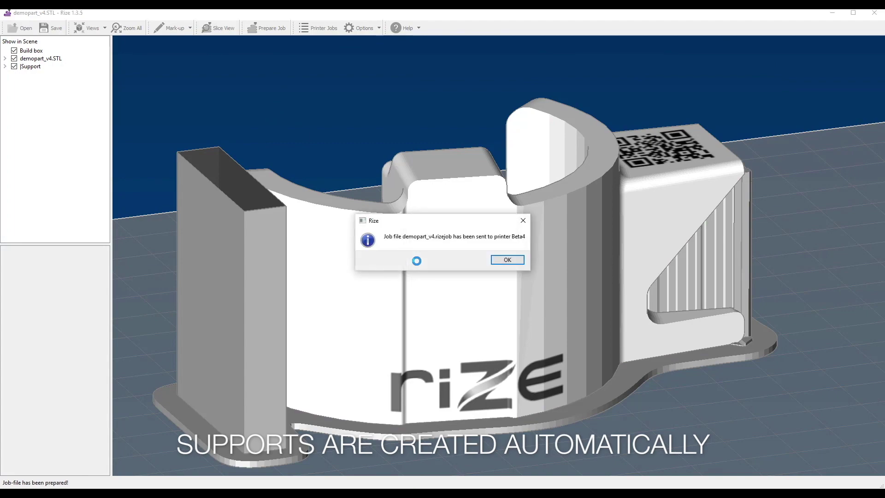
left_click(506, 260)
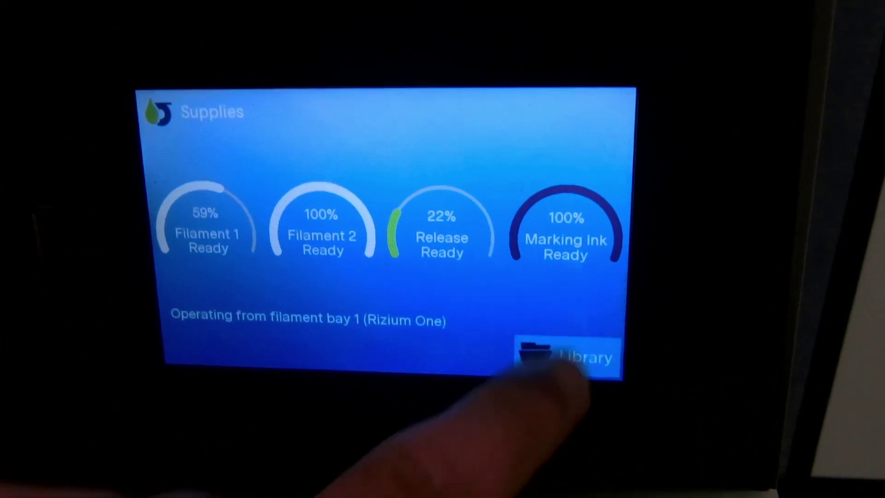
Print demopart-hiresQR.rizejob from the printer's Library
left_click(600, 351)
left_click_drag(415, 237, 253, 233)
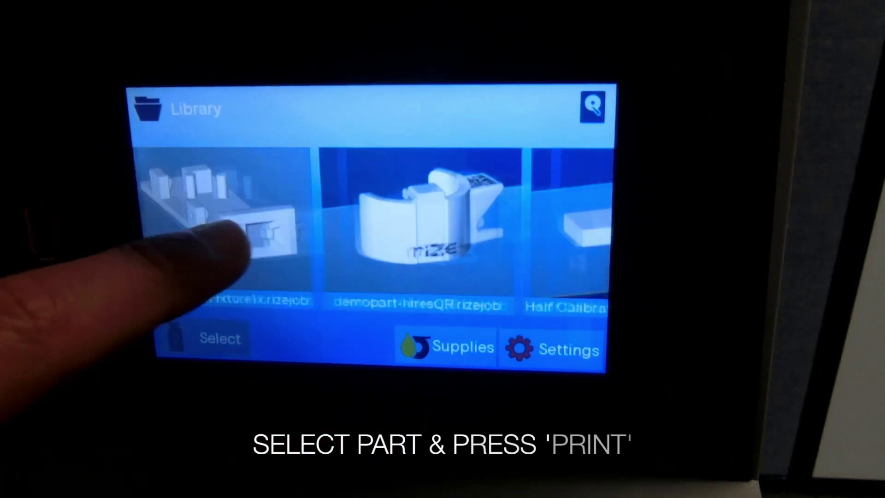
left_click(330, 216)
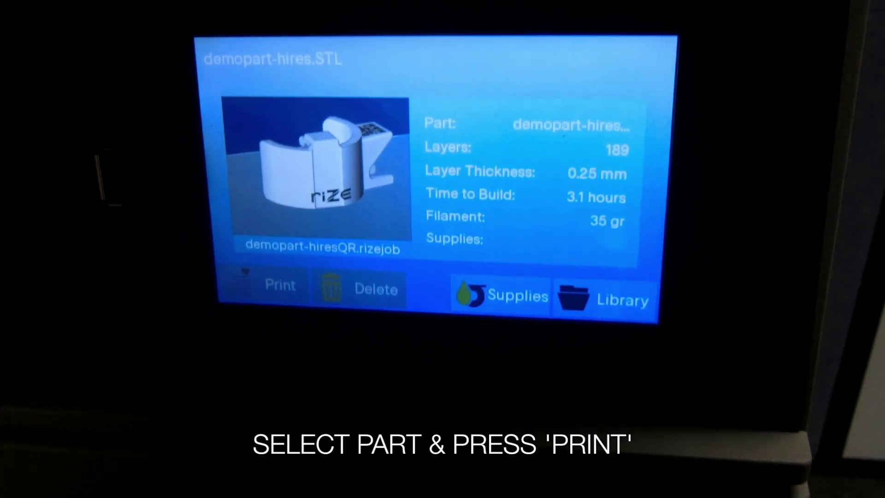
left_click(259, 249)
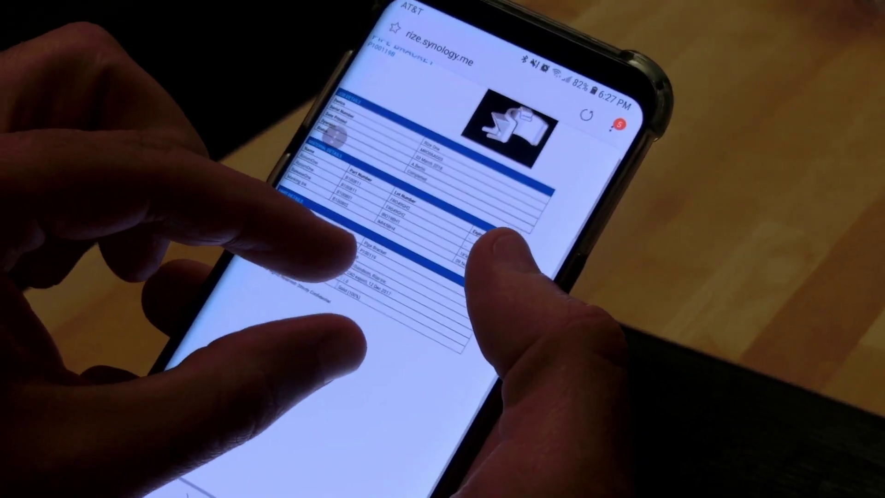
Scroll the rize.synology.me page to show the PIPE BRACKET title and its details tables
scroll(415, 276, "up", 3)
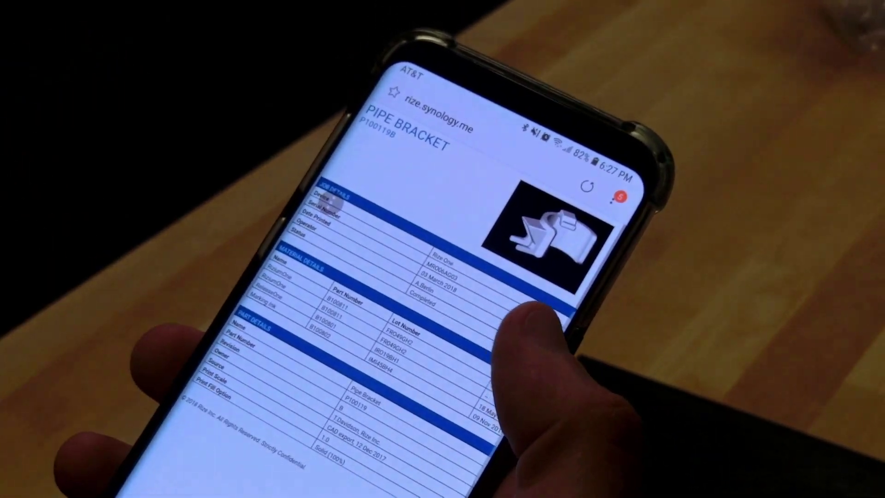